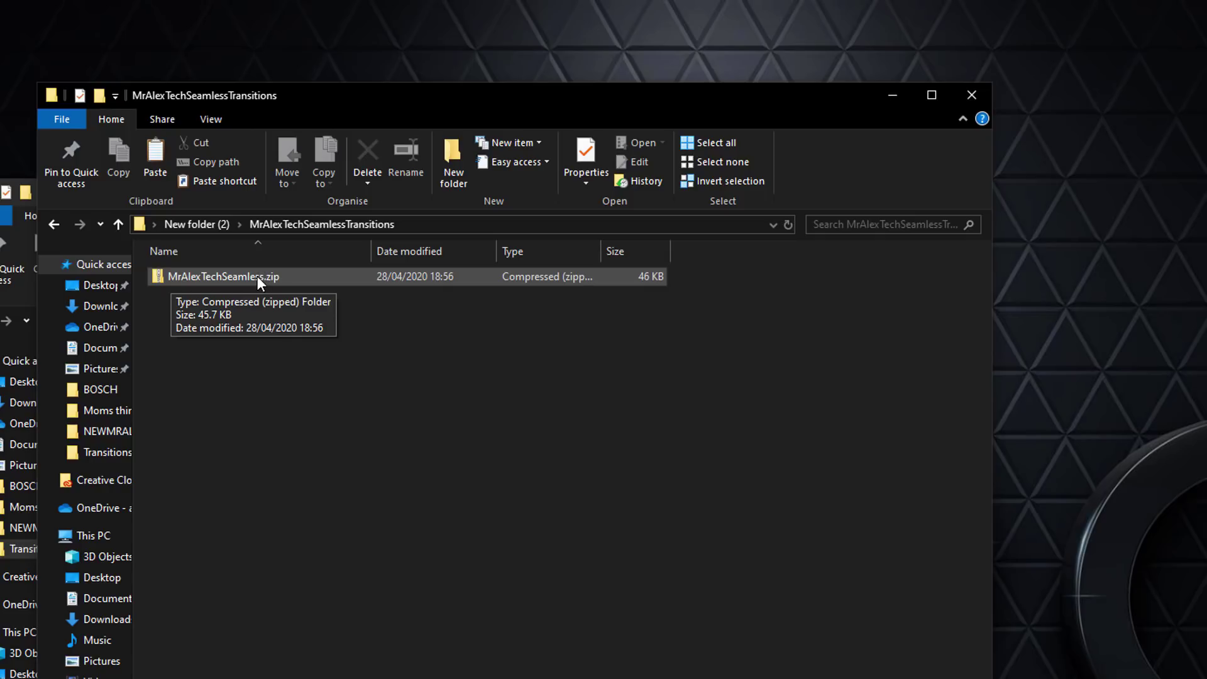
- Extract MrAlexTechSeamless.zip into its suggested folder
right_click(190, 275)
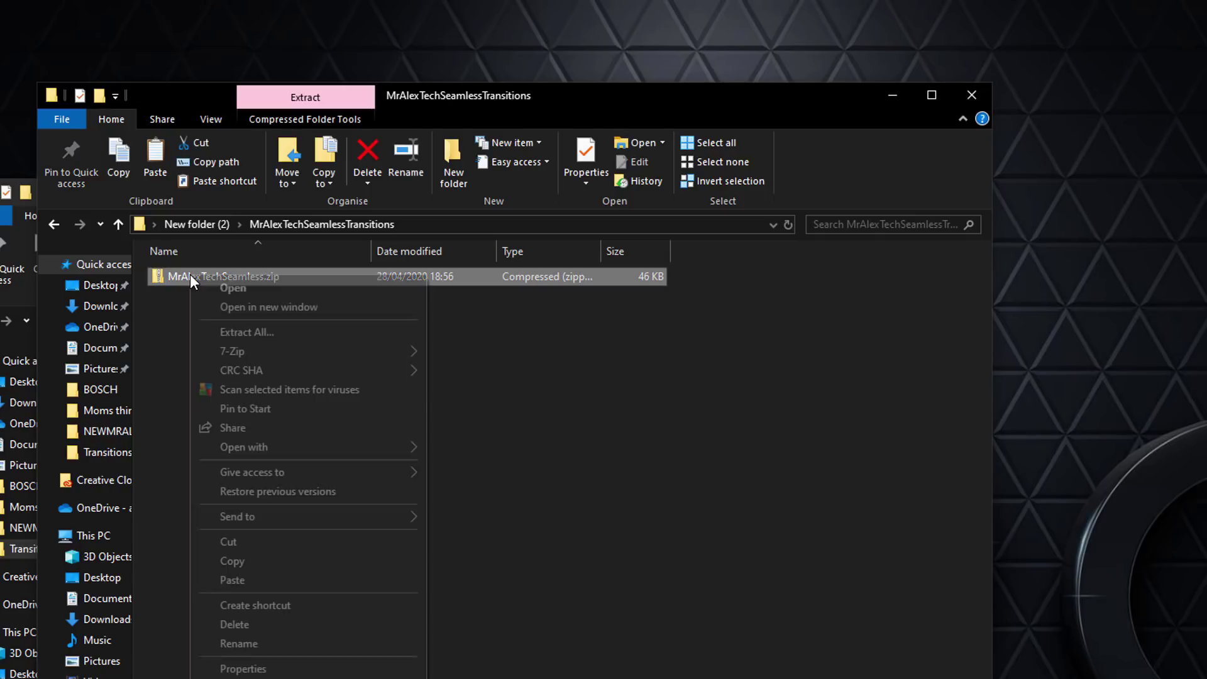
click(241, 330)
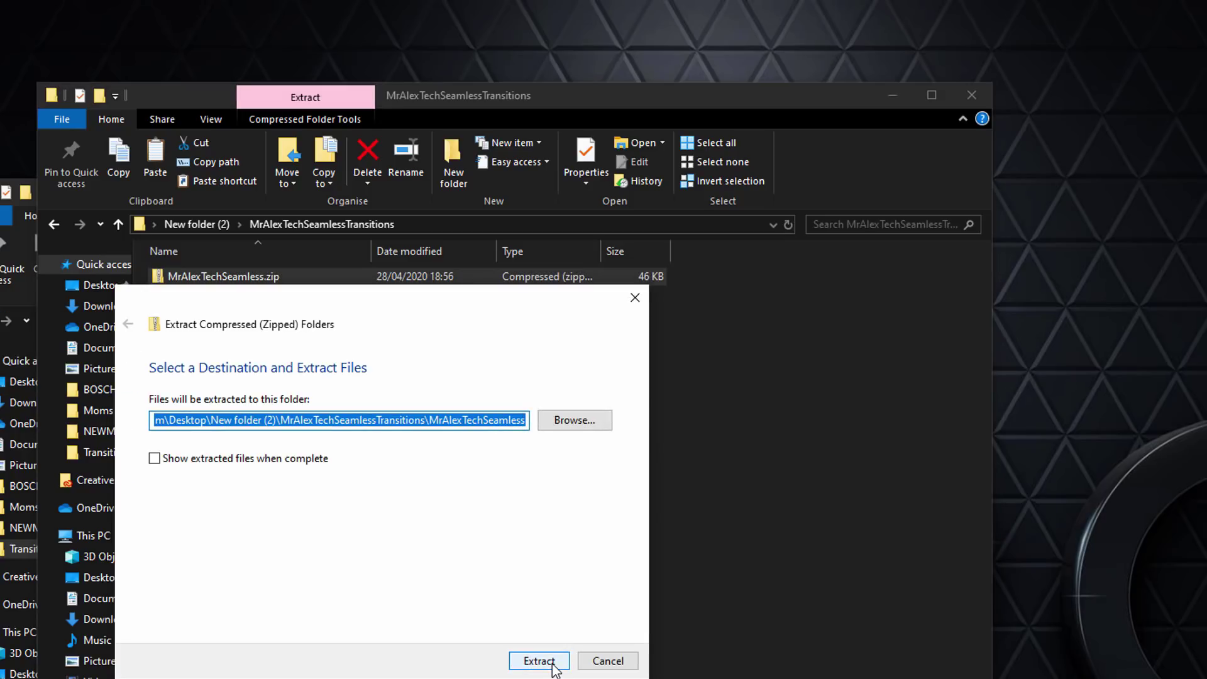
click(539, 662)
click(318, 407)
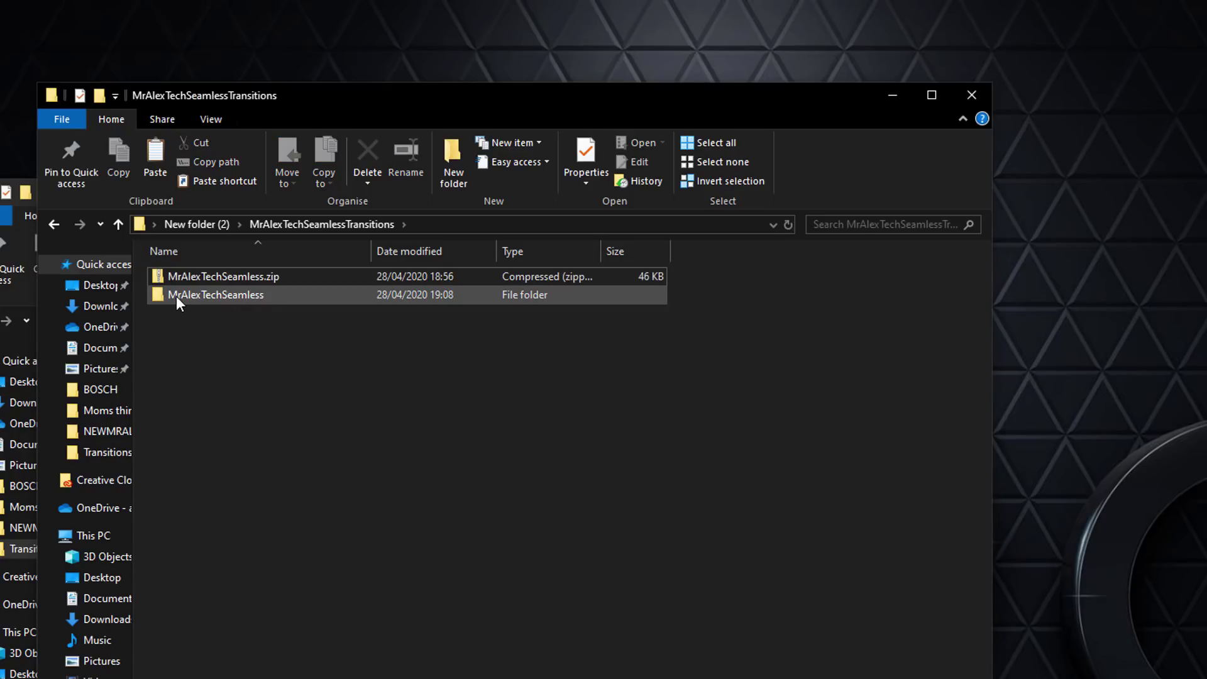
- Open the extracted MrAlexTechSeamless folder and the Install Locations.txt instructions
double_click(254, 295)
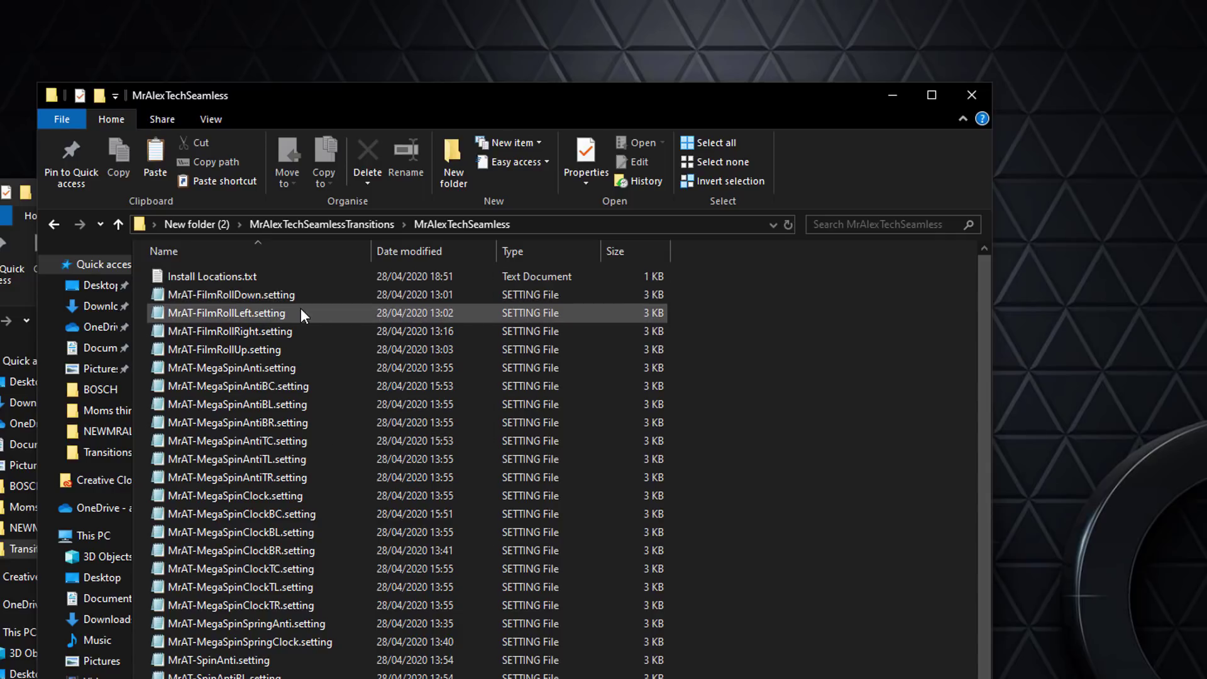
scroll(261, 594, down, 5)
scroll(261, 595, up, 5)
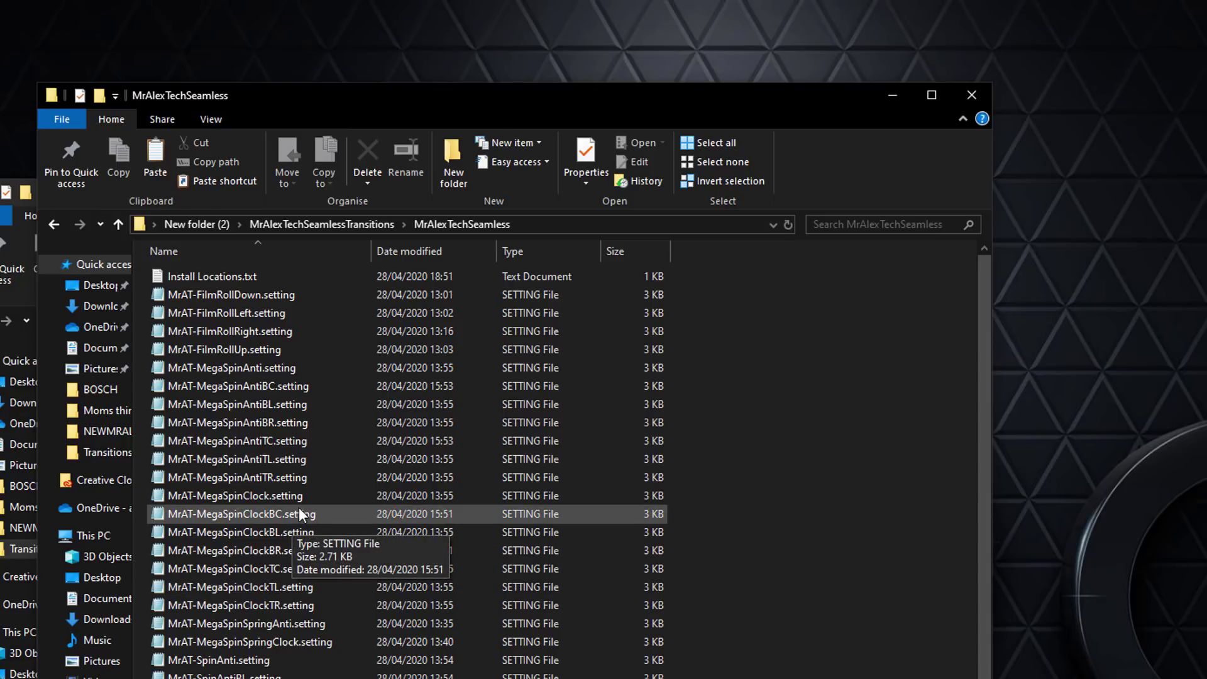
double_click(214, 279)
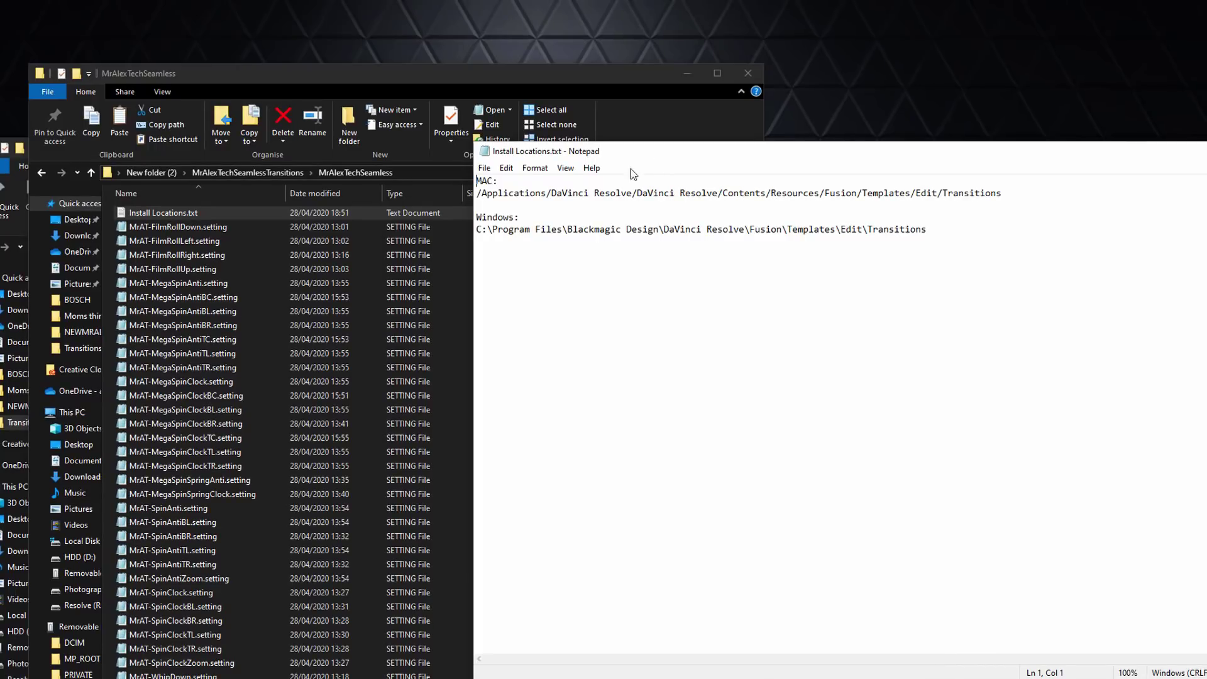
- Select all the extracted .setting files and the Windows install path in Install Locations.txt
click(239, 233)
scroll(207, 565, down, 6)
key(ctrl+a)
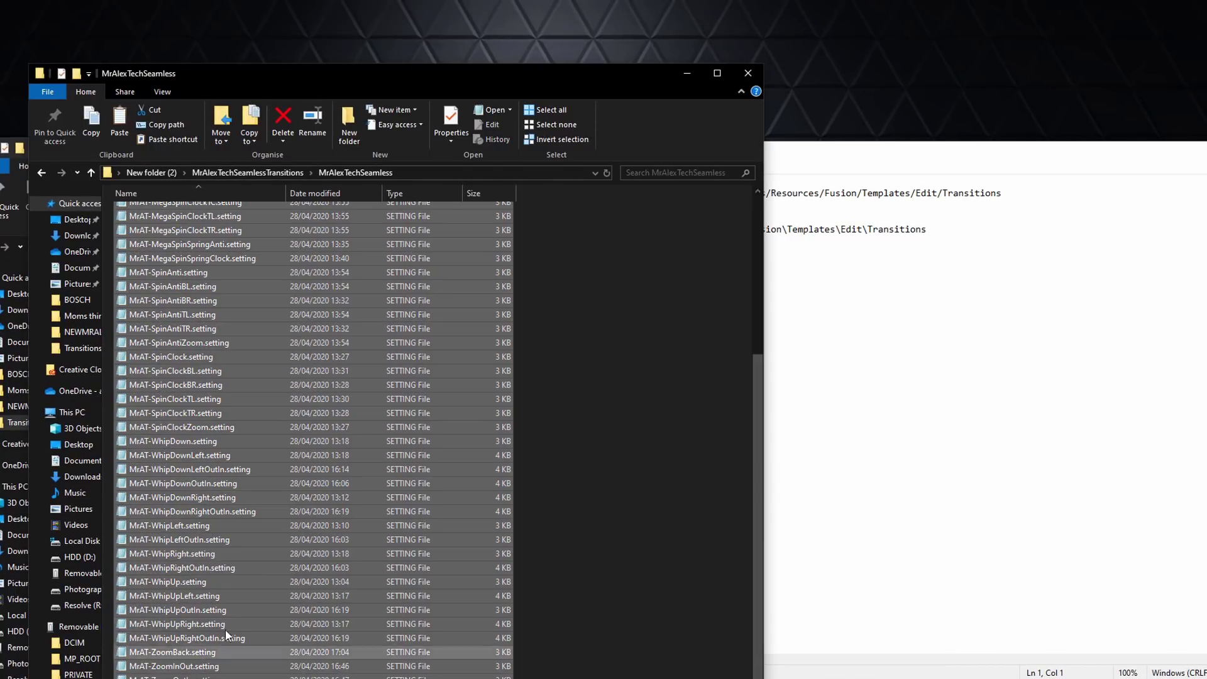
click(1046, 440)
drag(956, 230, 492, 227)
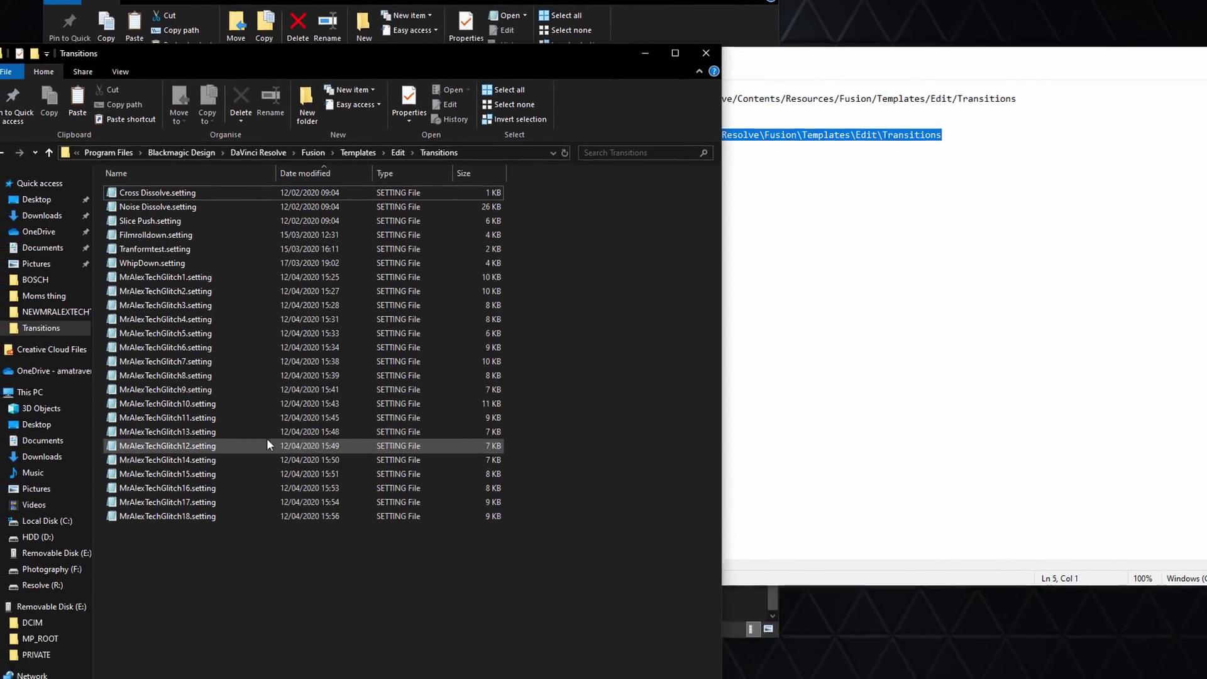
- Paste the transition files into Resolve's Fusion Transitions folder and close the windows
right_click(166, 523)
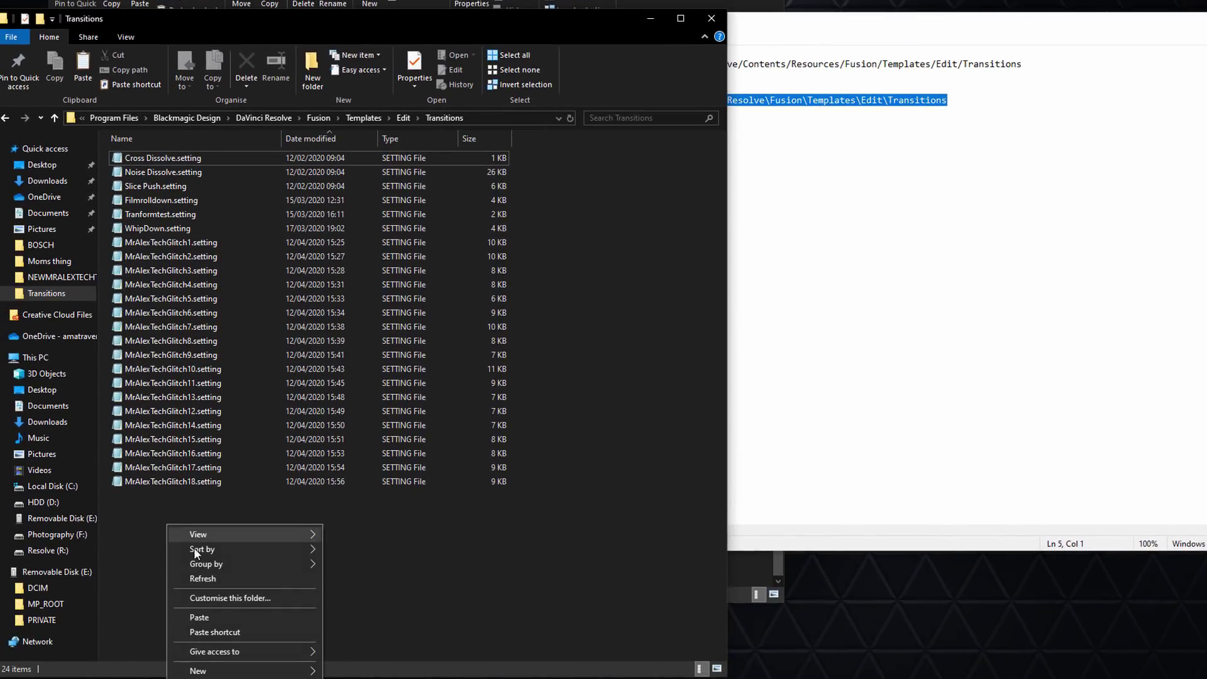
click(213, 616)
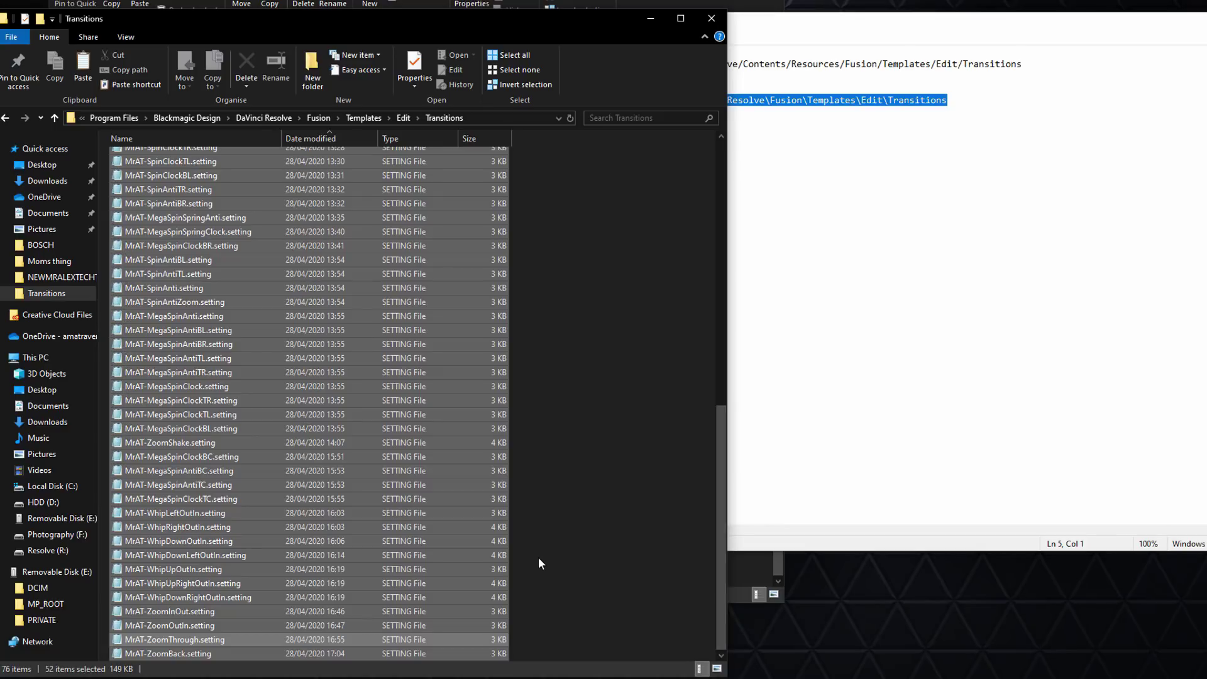
click(538, 558)
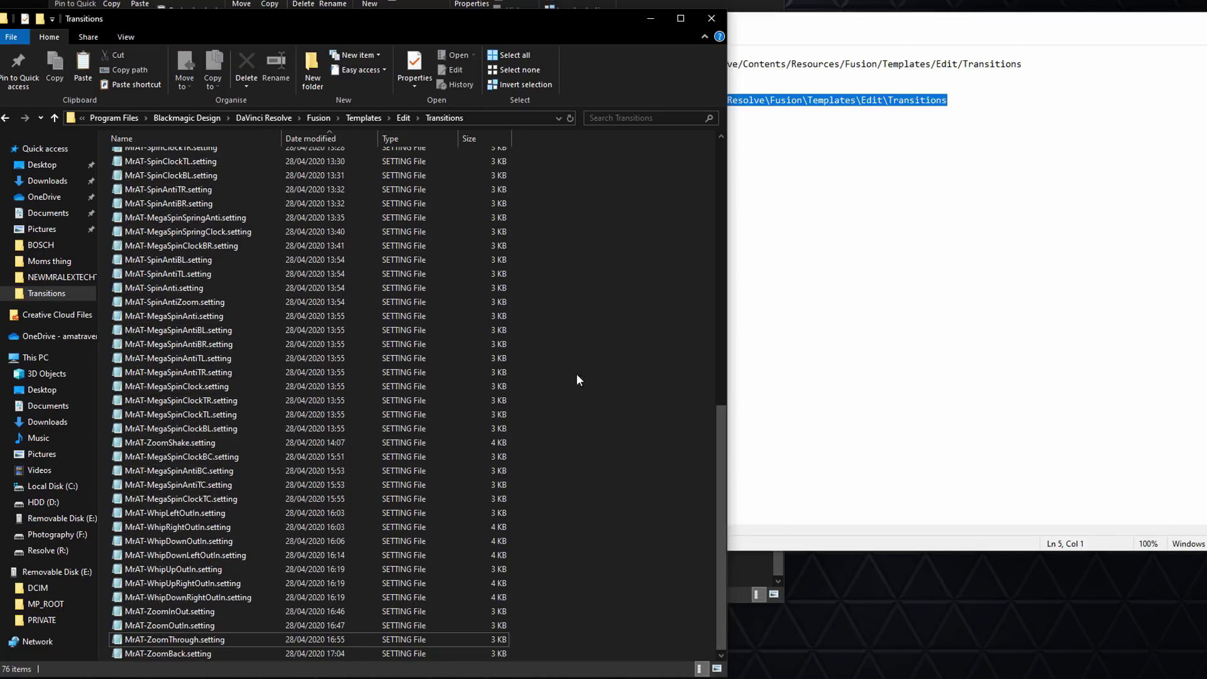
click(714, 19)
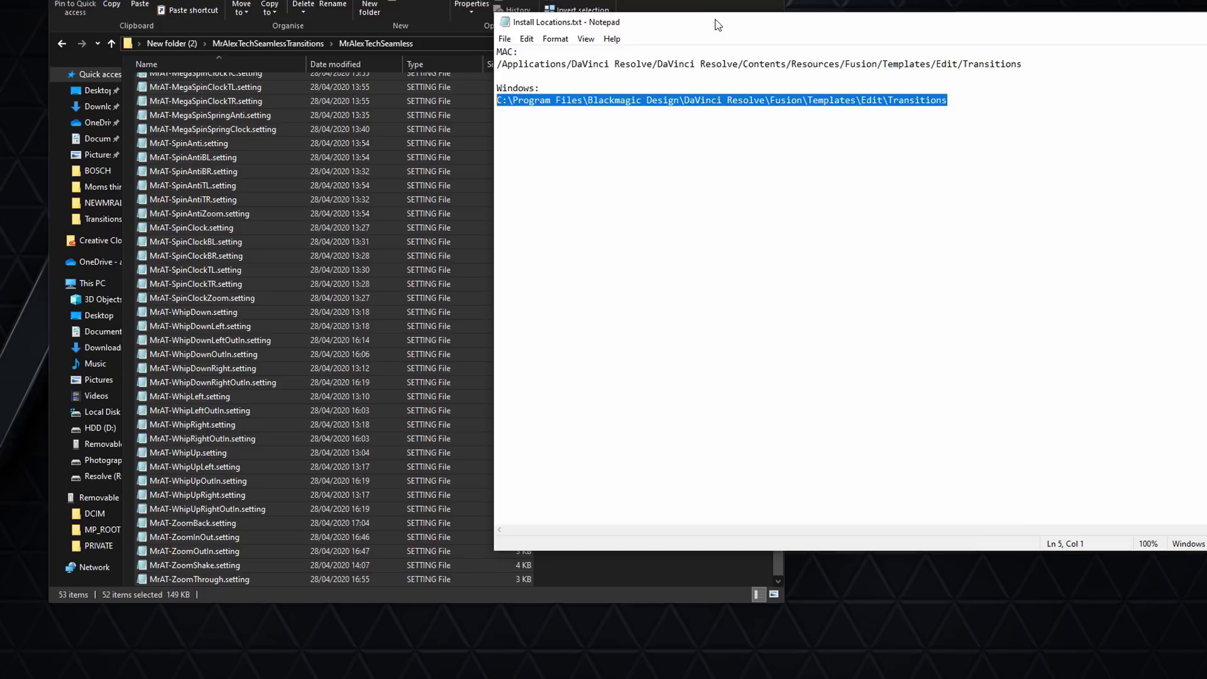
key(alt+F4)
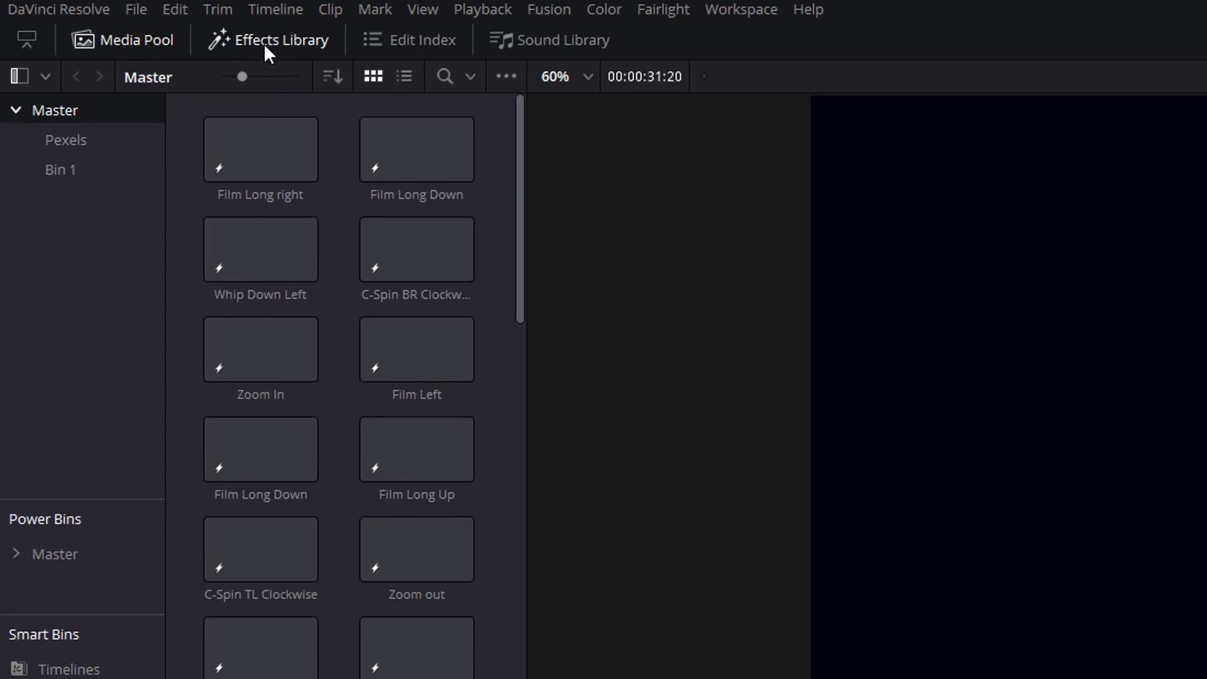
- Scroll the Effects Library down to the MrAT Fusion Transitions and drag MrAT-FilmRollDown toward the timeline
click(260, 40)
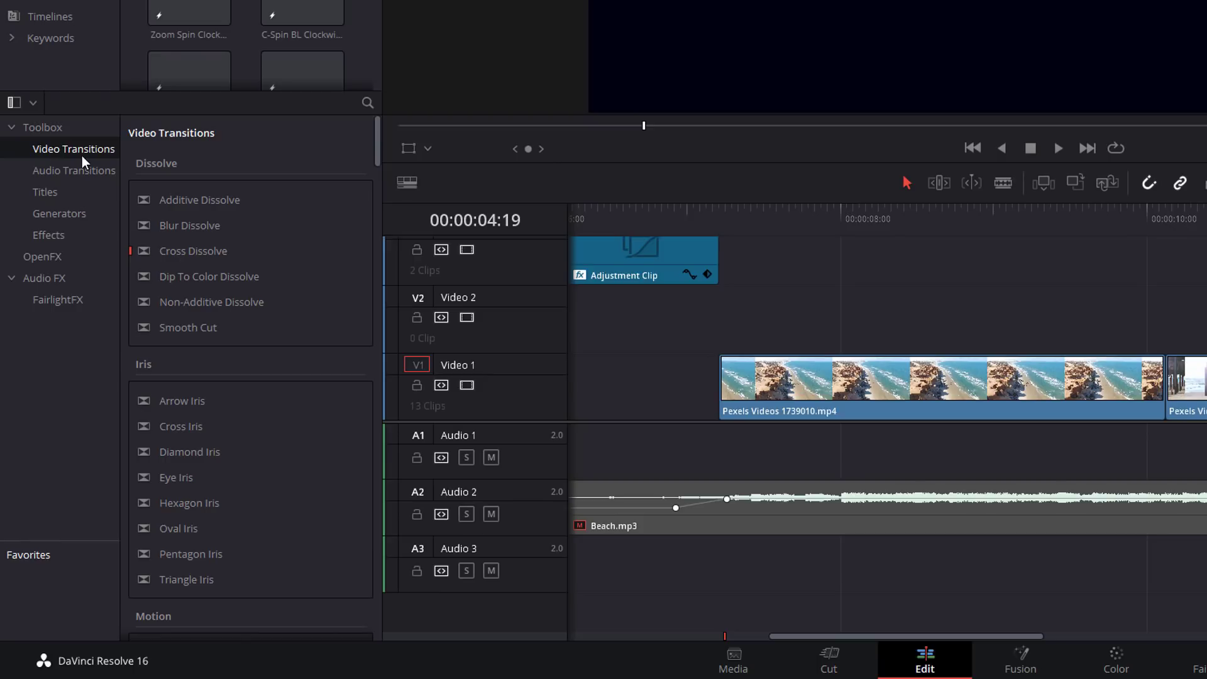
scroll(315, 269, down, 10)
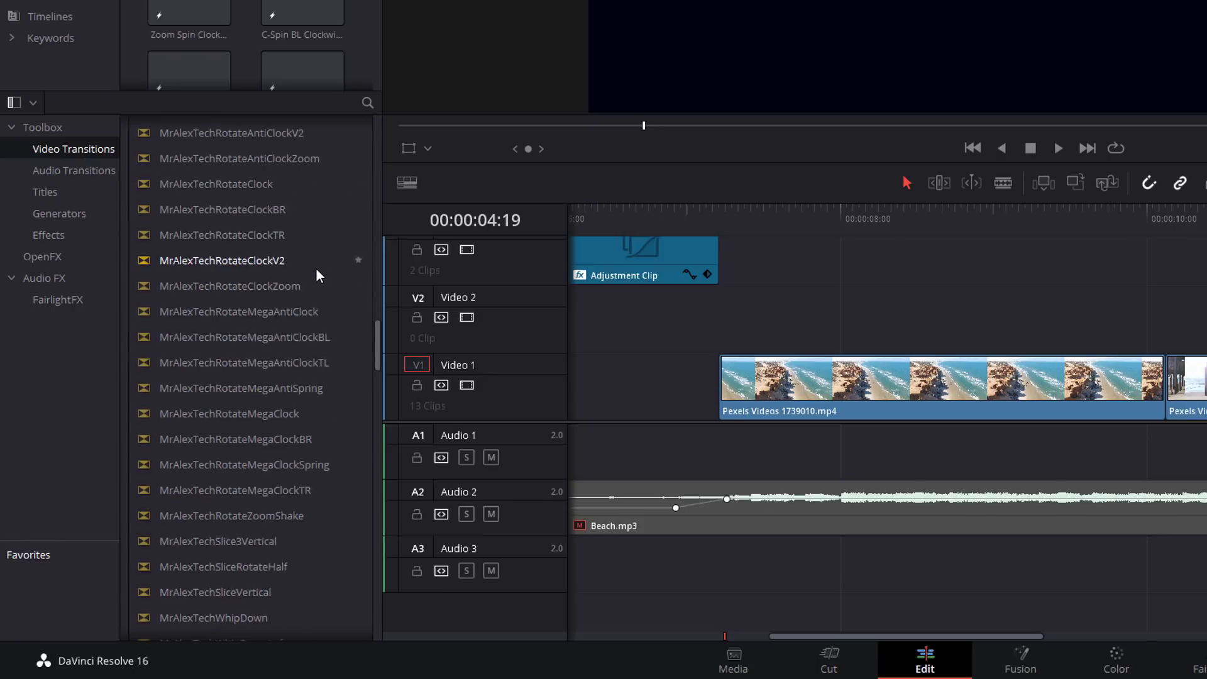
scroll(315, 266, down, 5)
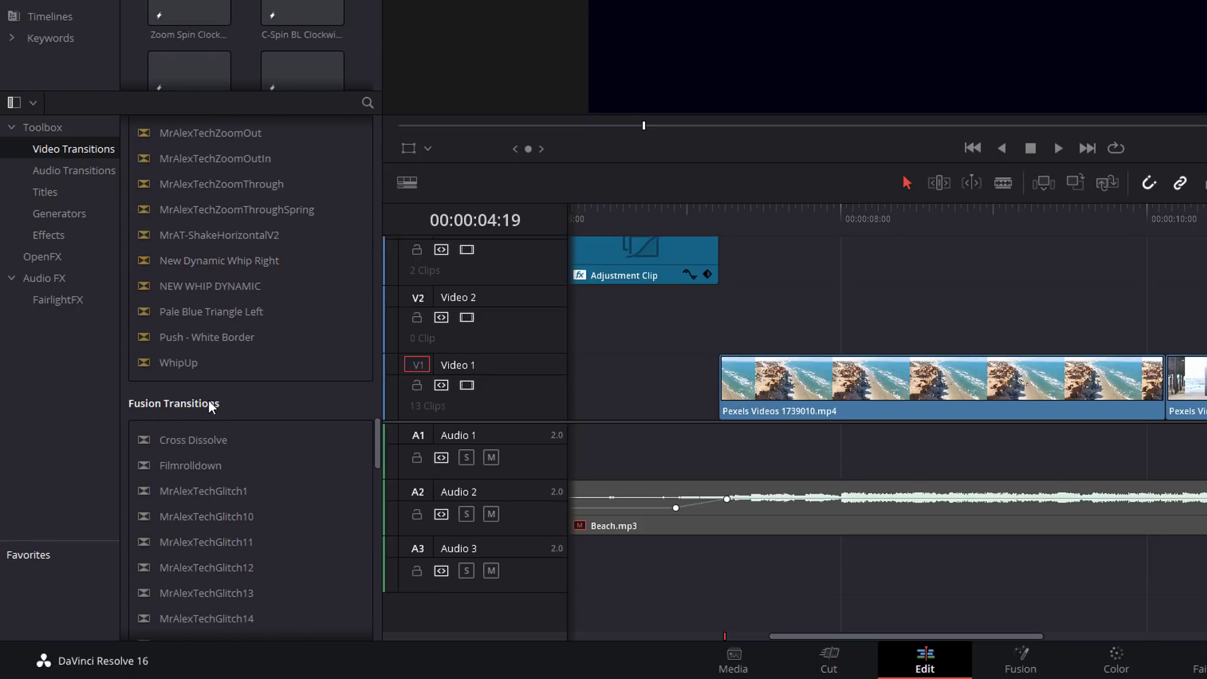
scroll(250, 425, down, 8)
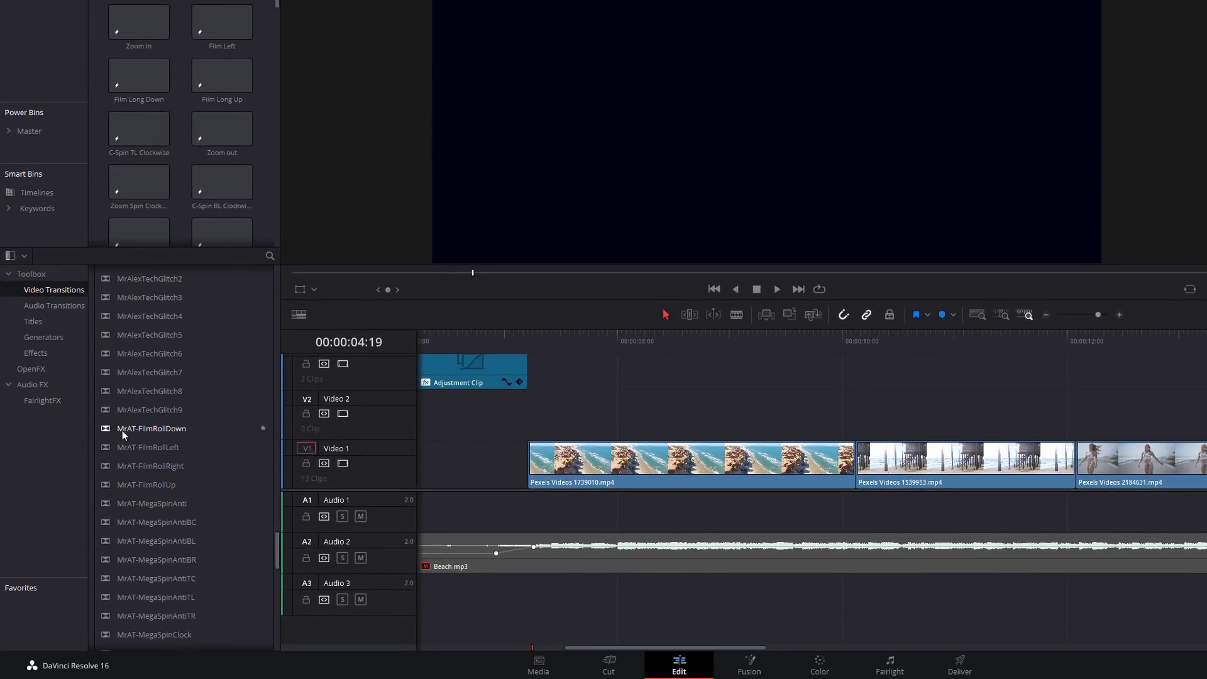
drag(147, 379, 198, 390)
- Drop MrAT-FilmRollDown on the cut between the first two Pexels clips
drag(164, 441, 862, 467)
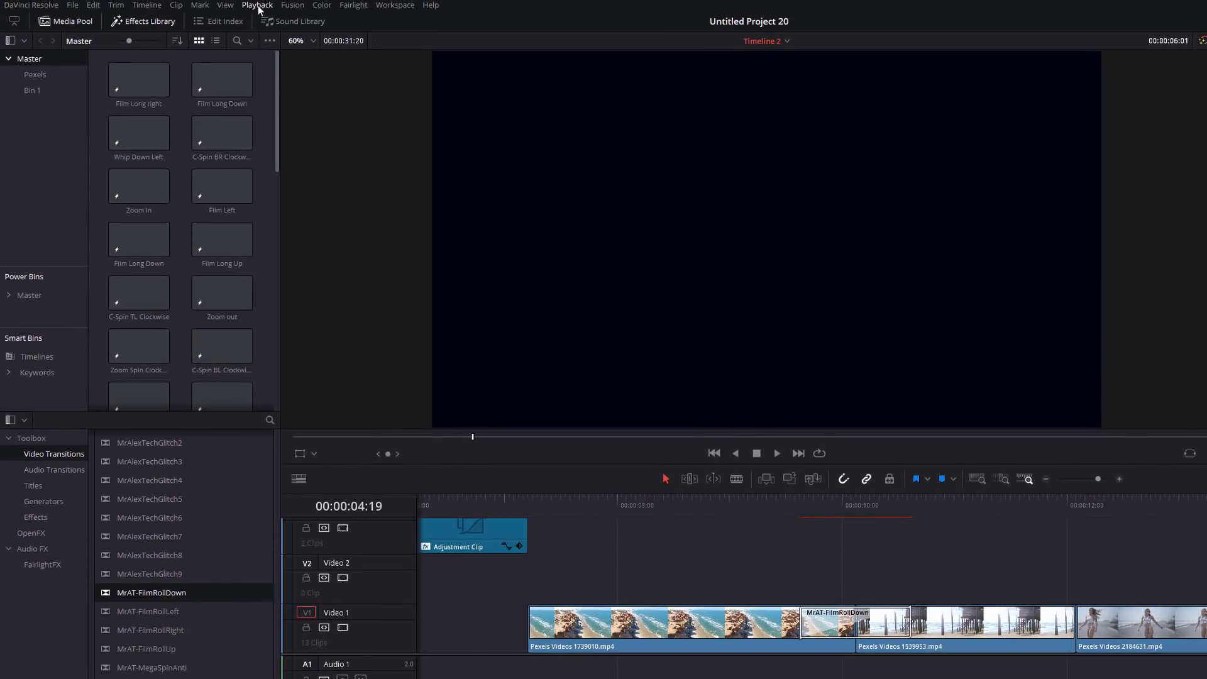
click(258, 5)
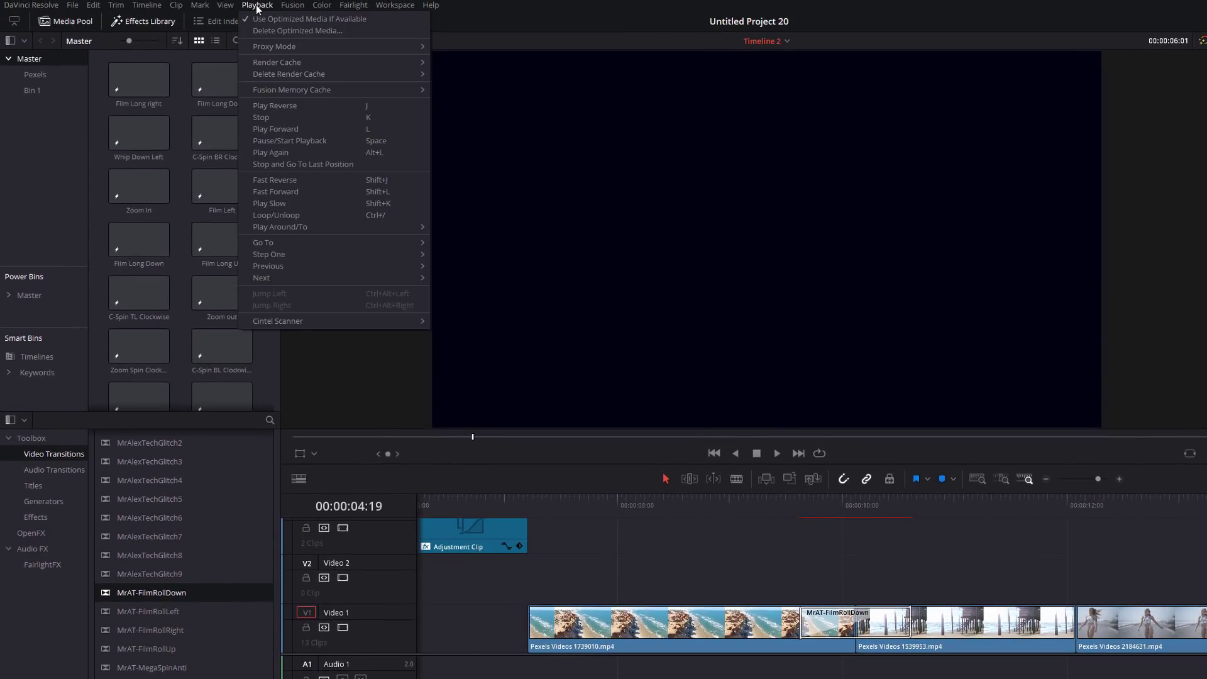
mouse_move(276, 61)
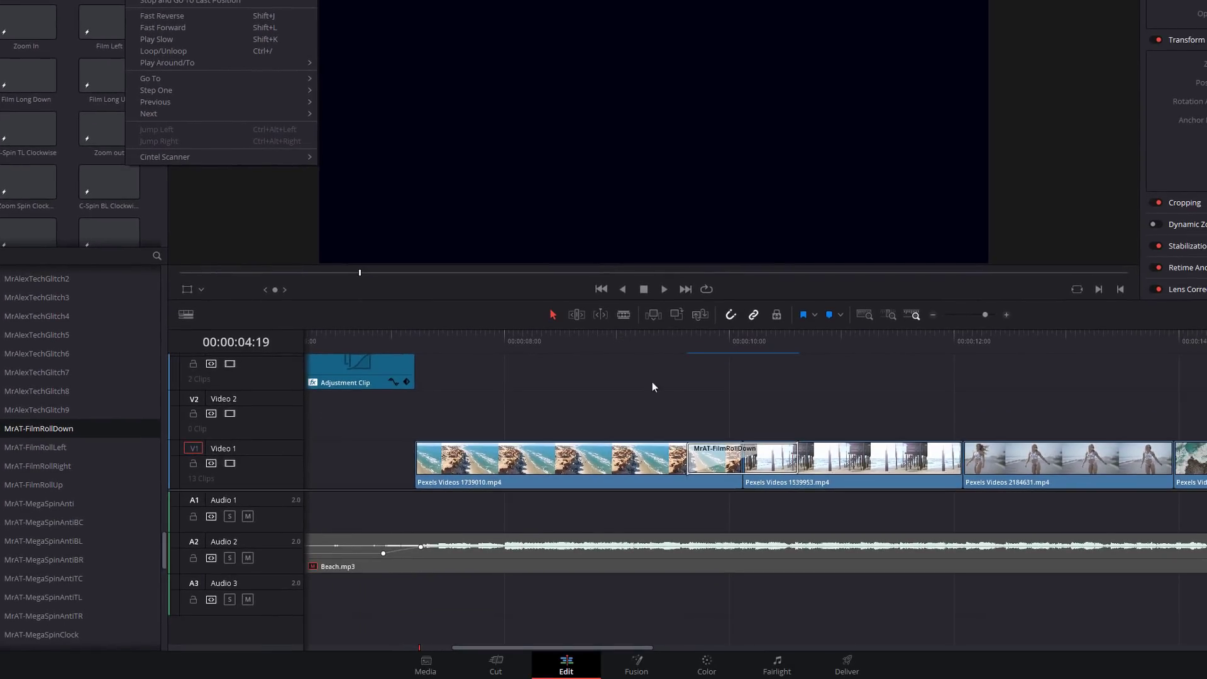
click(780, 567)
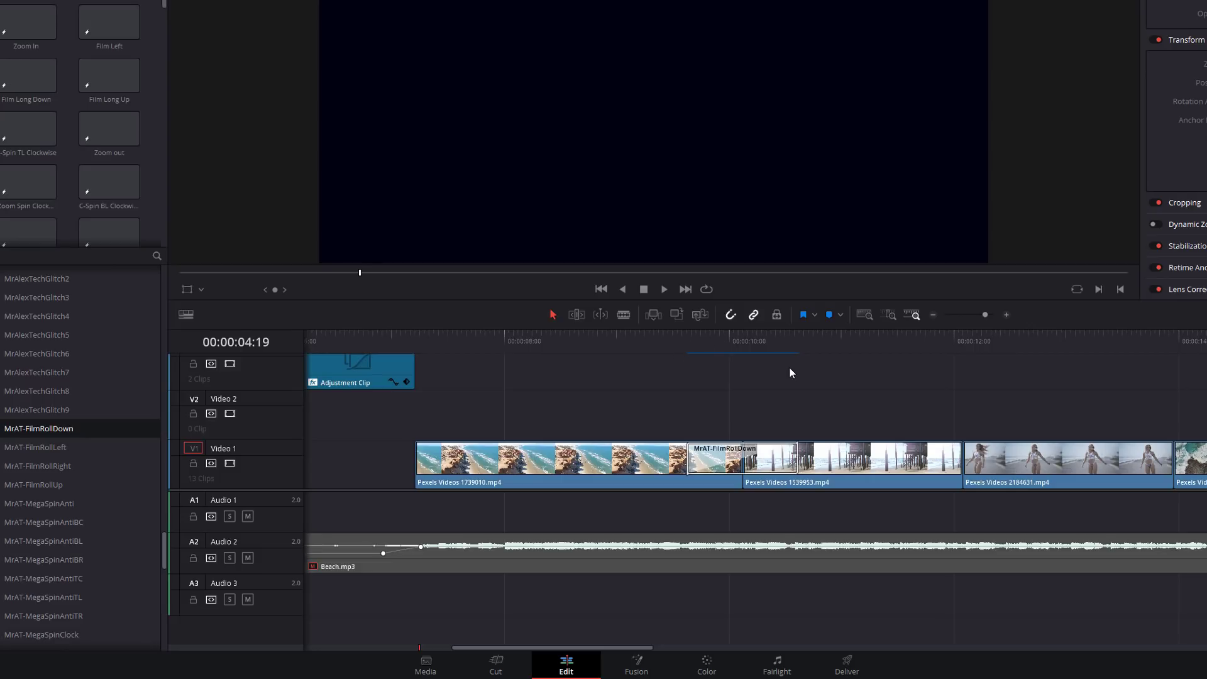
- Play the FilmRollDown transition from just before the cut several times, then stop playback
click(631, 343)
key(space)
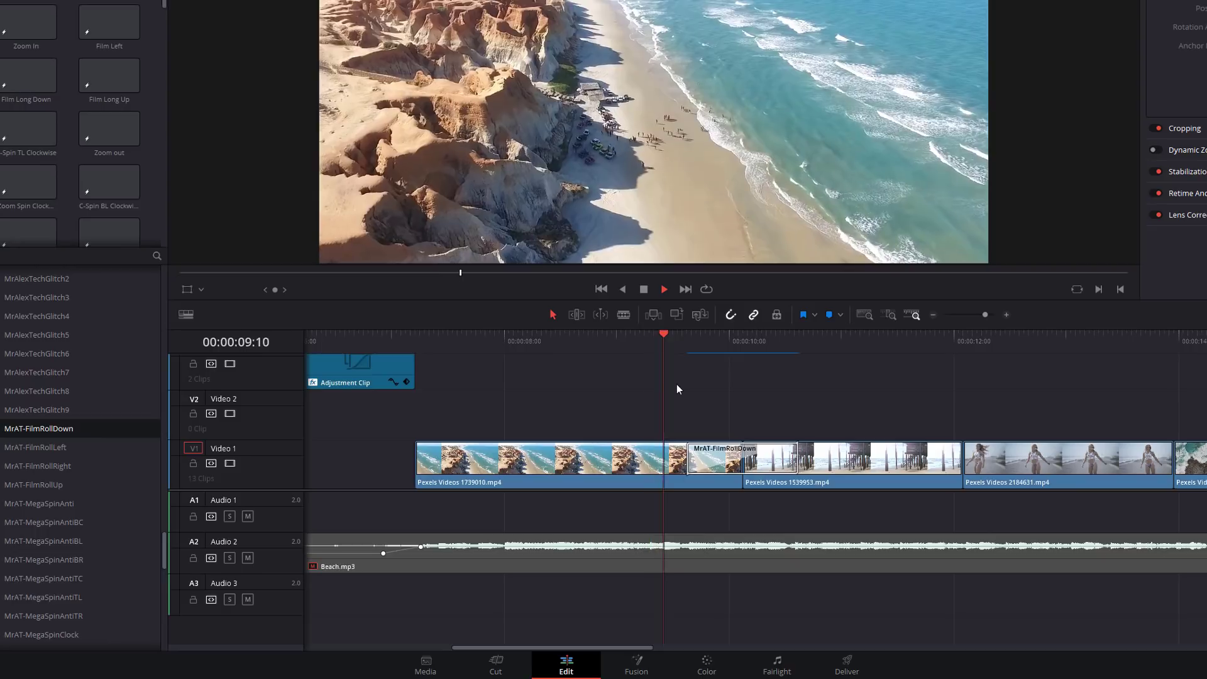
click(673, 343)
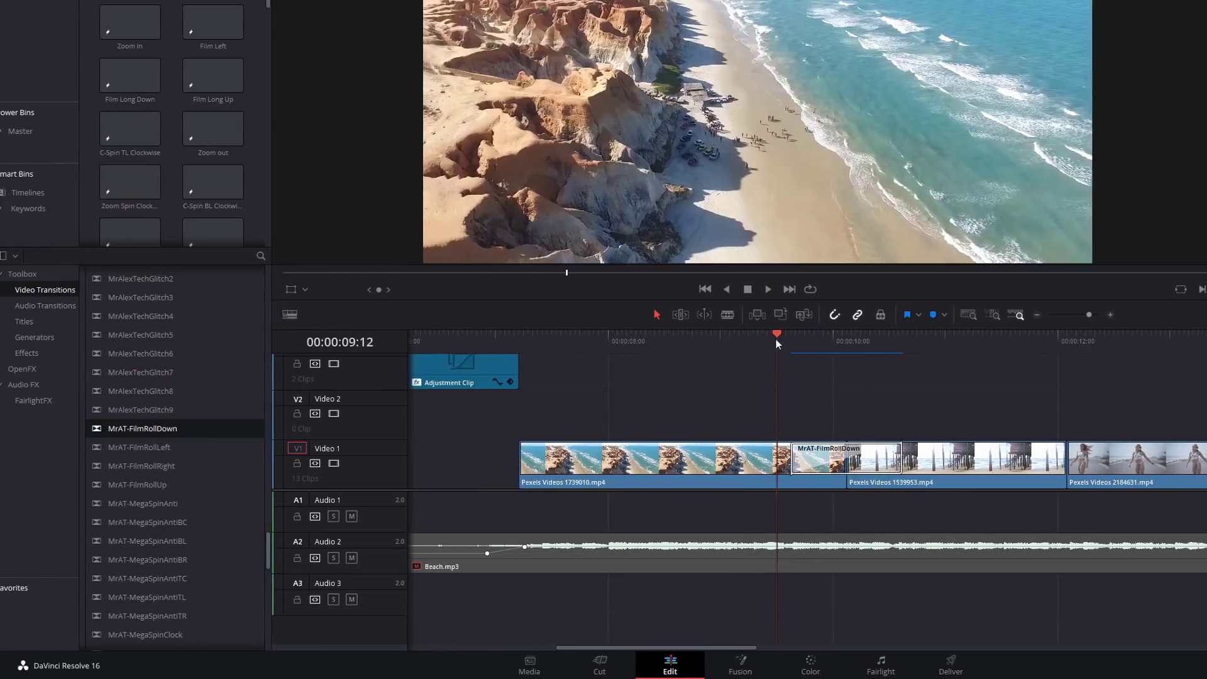
key(space)
click(774, 342)
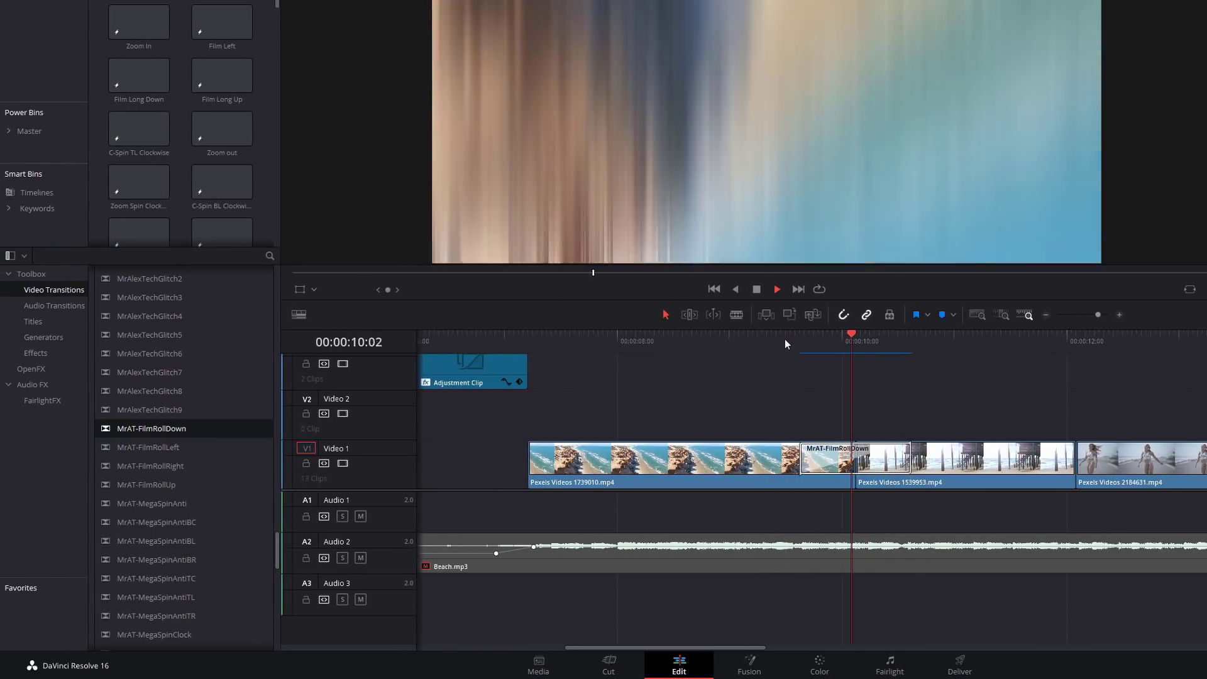
key(space)
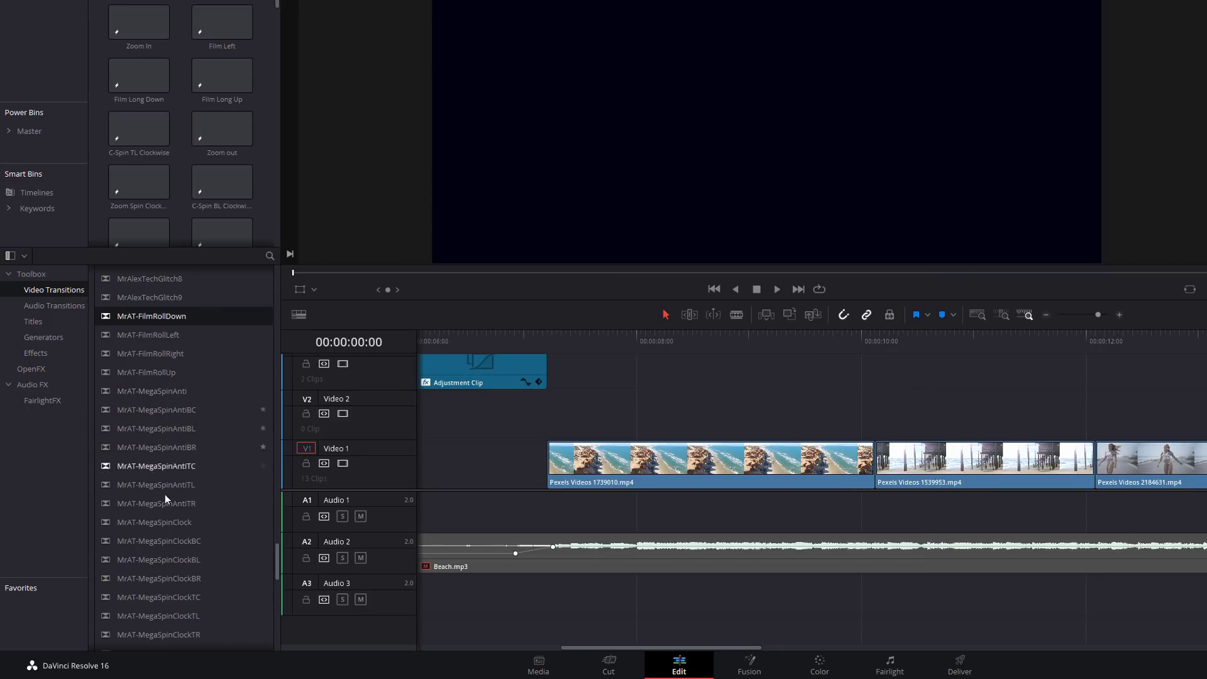
- Find and pick the MrAT-MegaSpinAntiTC transition in Video Transitions
scroll(166, 503, down, 4)
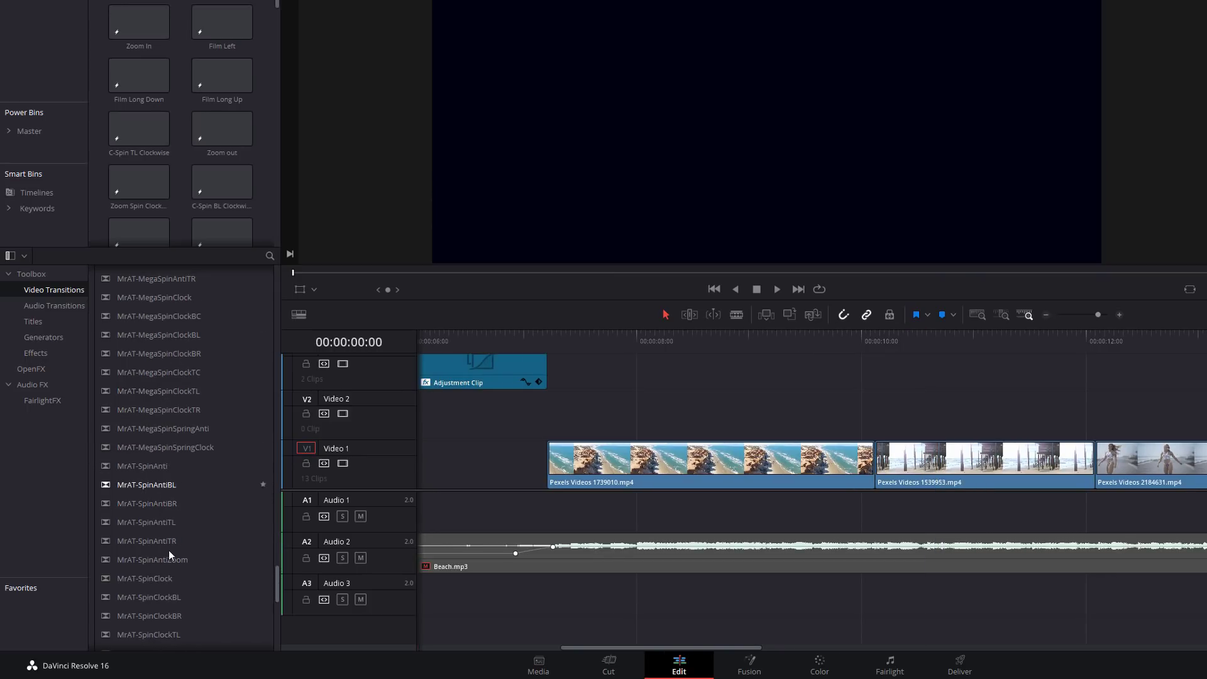
scroll(165, 559, up, 3)
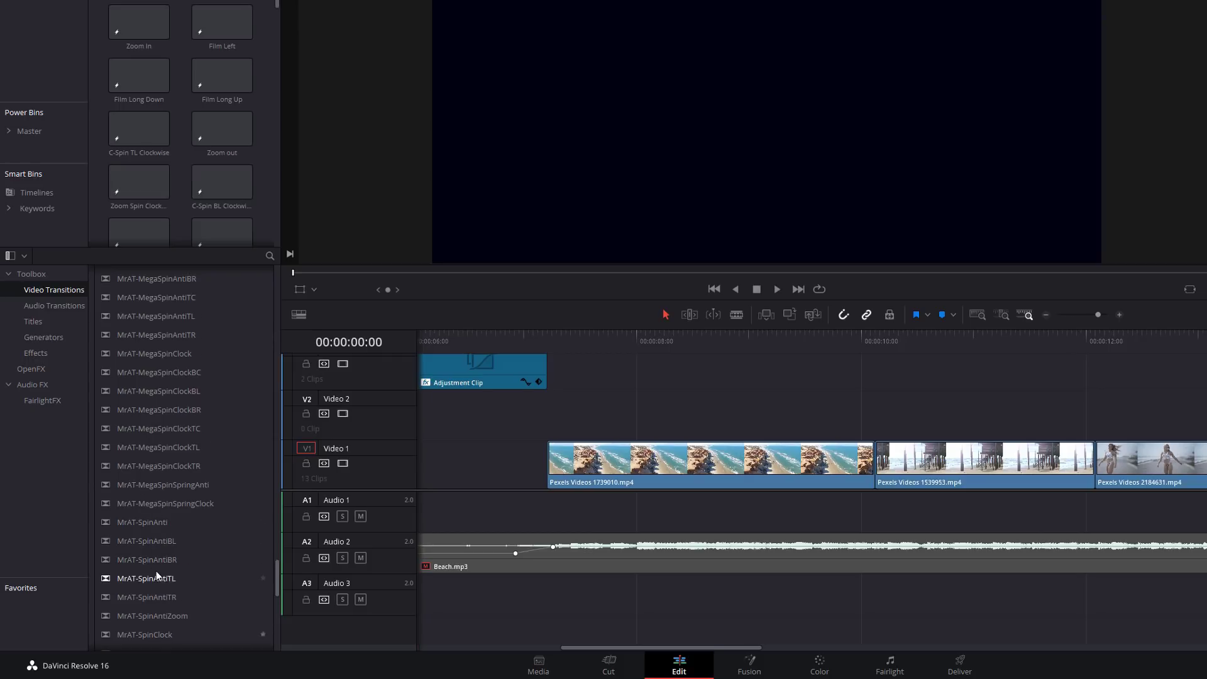
scroll(182, 550, up, 3)
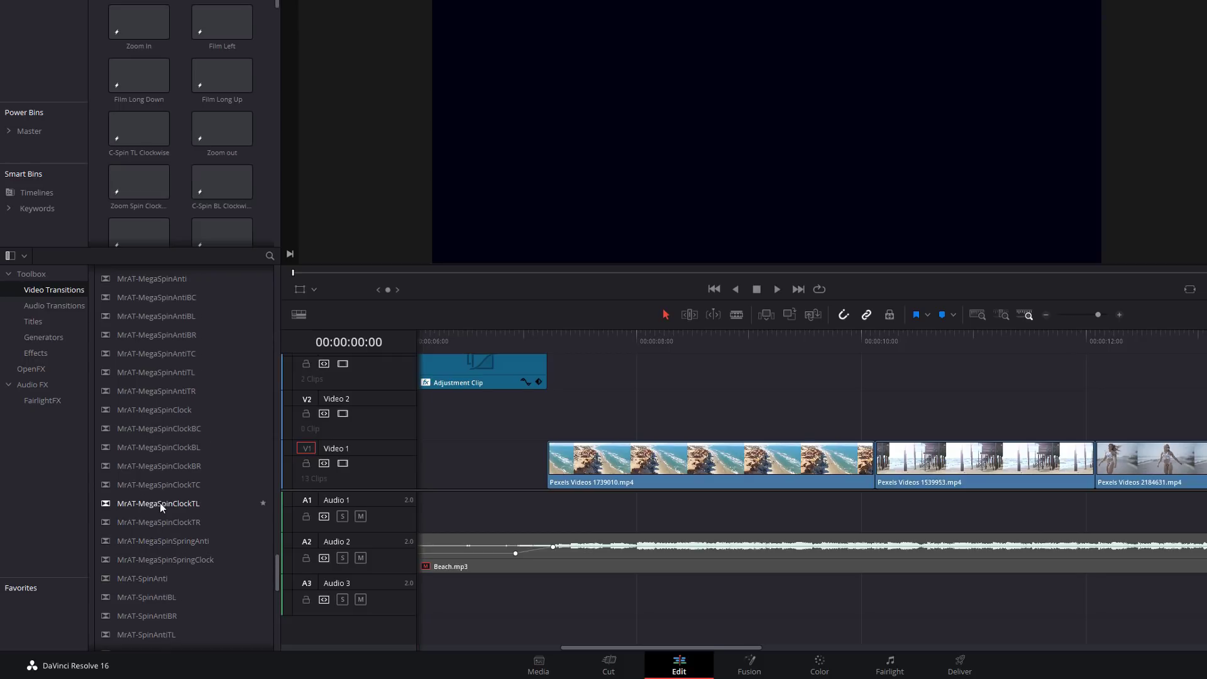
scroll(183, 461, up, 3)
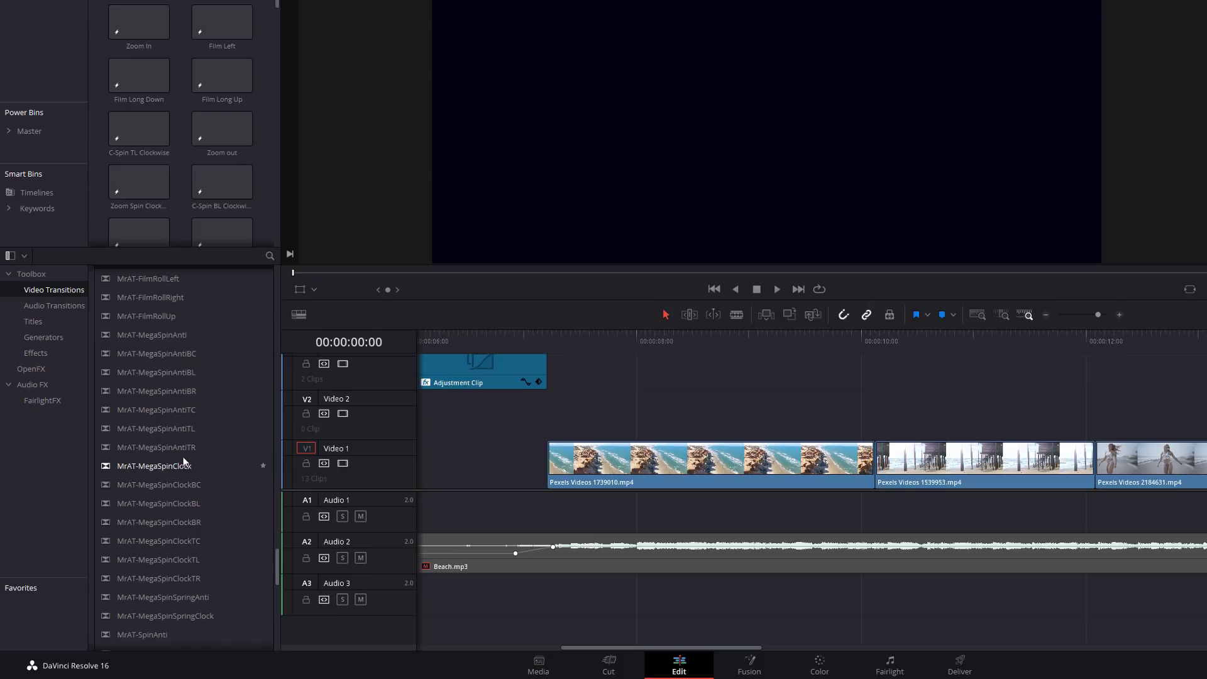
click(178, 335)
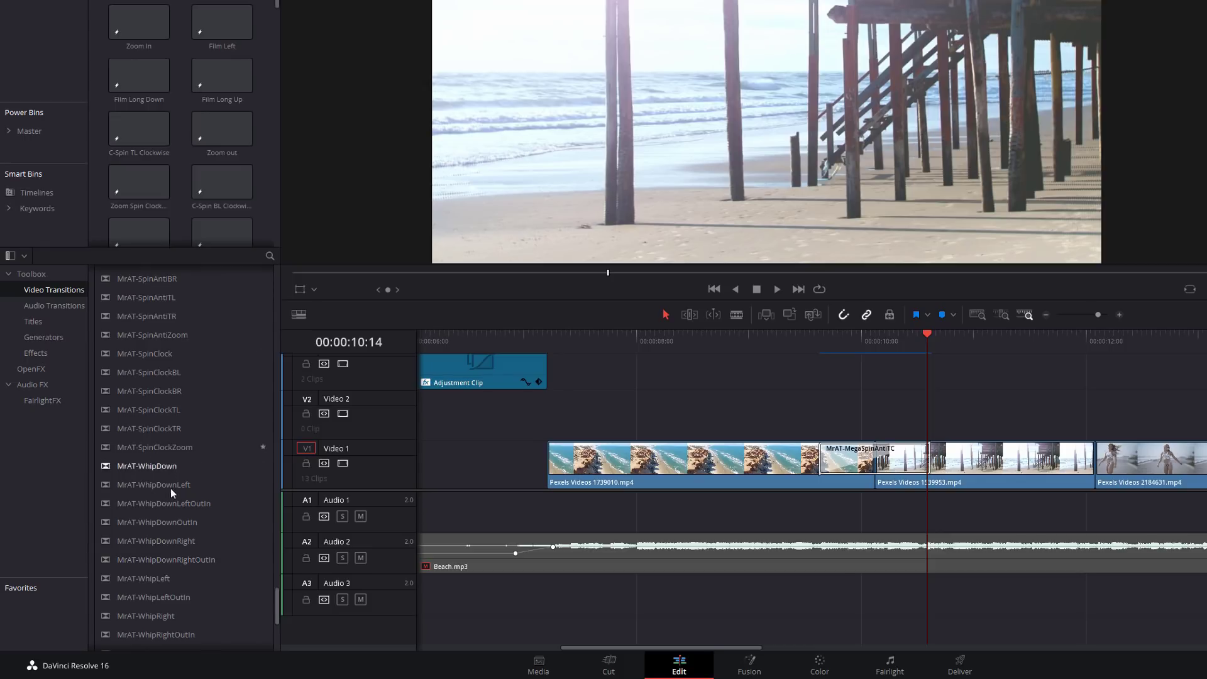
- Select the MegaSpinAntiTC transition on the Video 1 cut and lengthen it slightly
scroll(182, 548, down, 6)
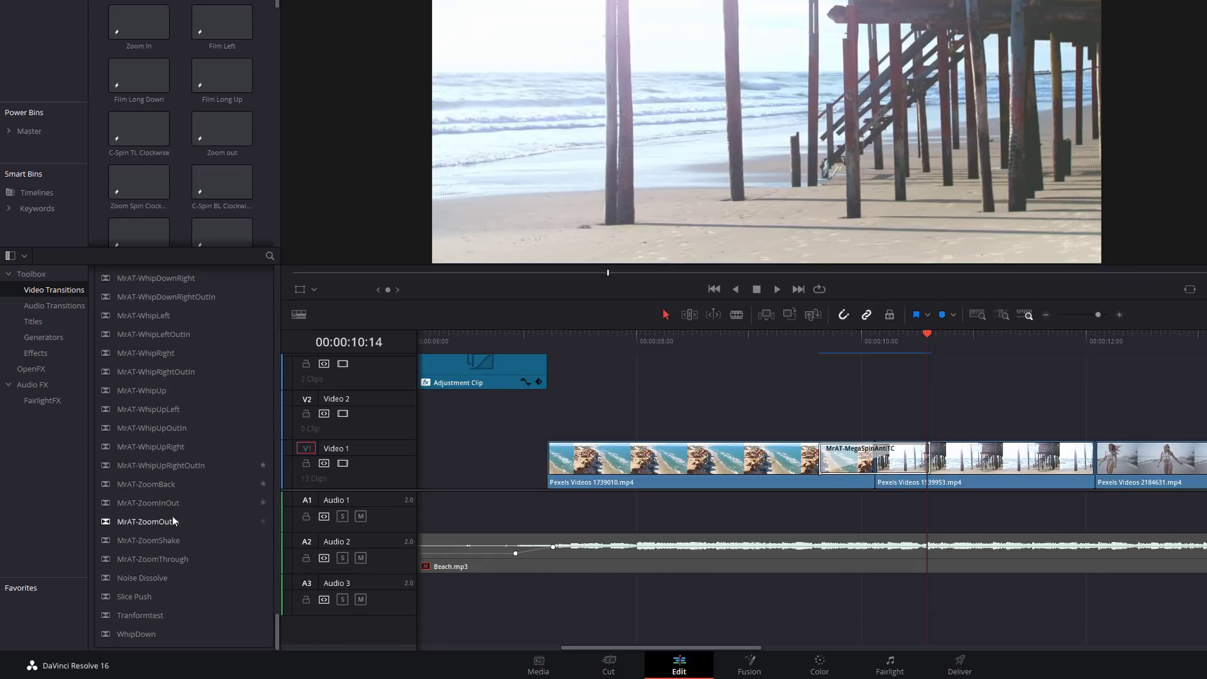
click(861, 471)
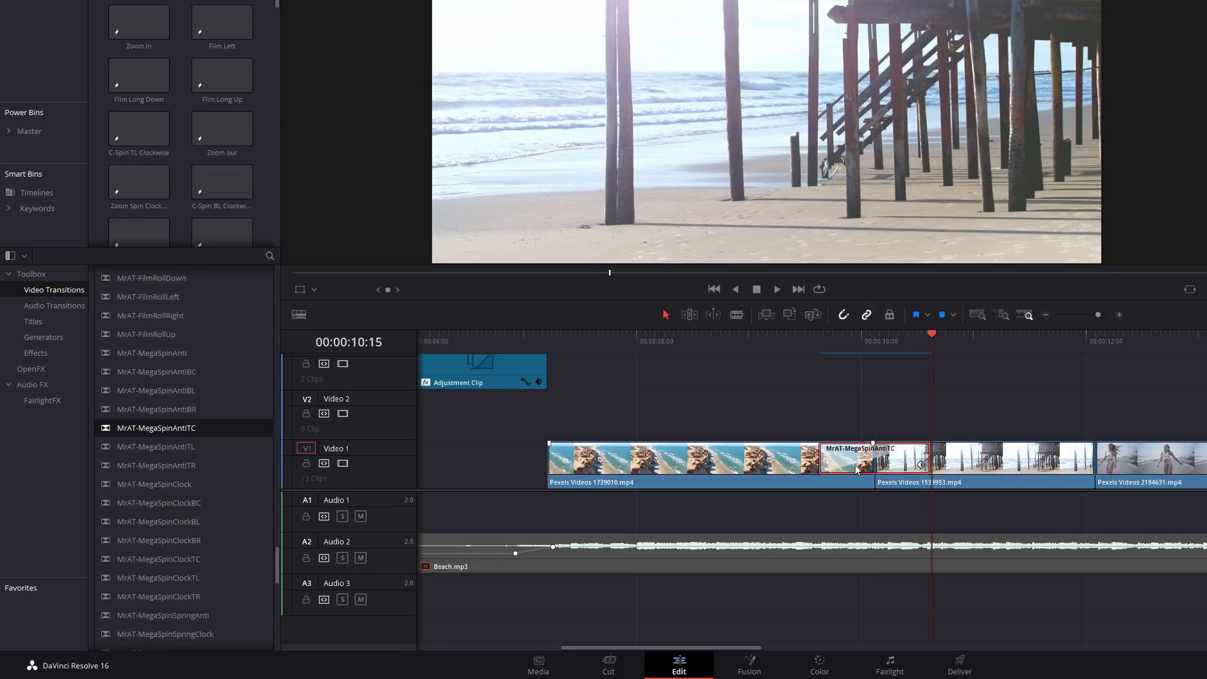
scroll(139, 493, down, 10)
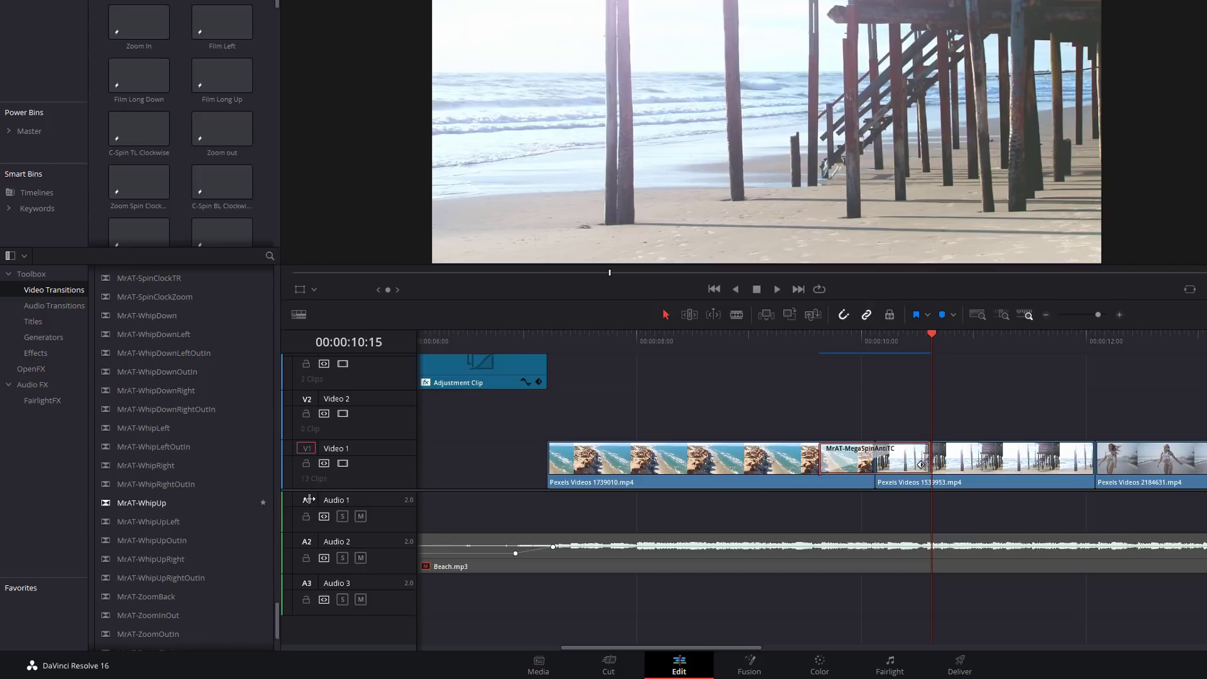
drag(821, 459, 853, 459)
- Loop-preview the MegaSpin transition, then delete it to leave a plain cut
key(/)
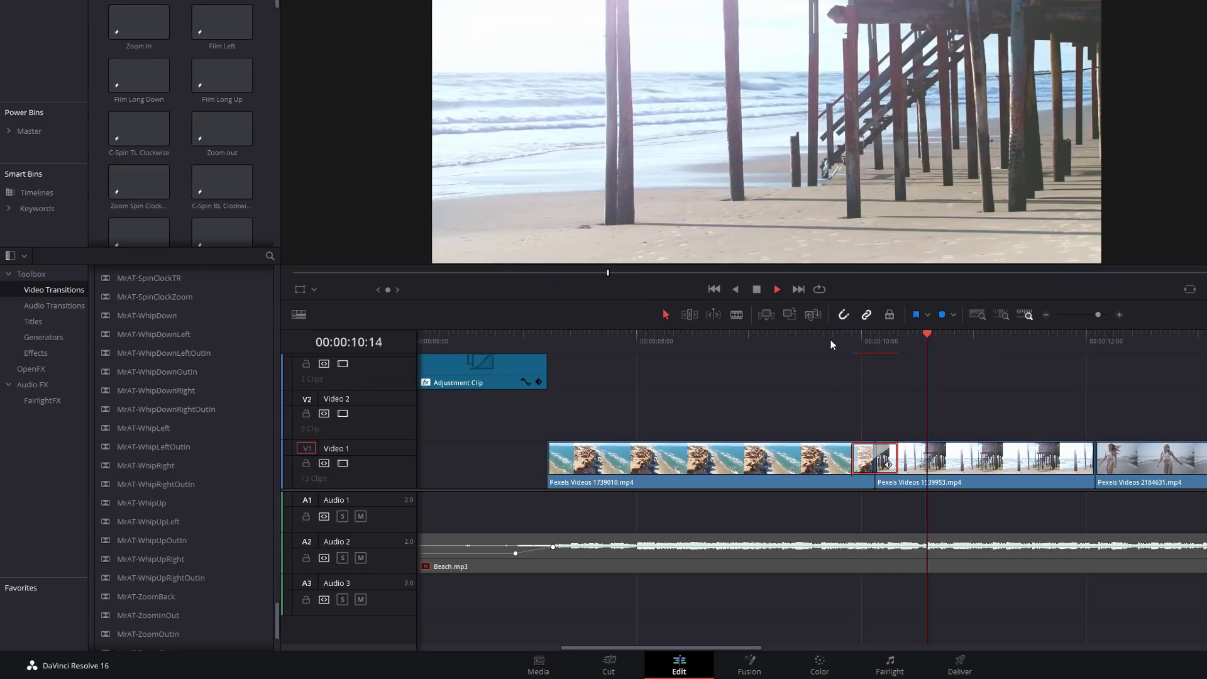
key(space)
key(Delete)
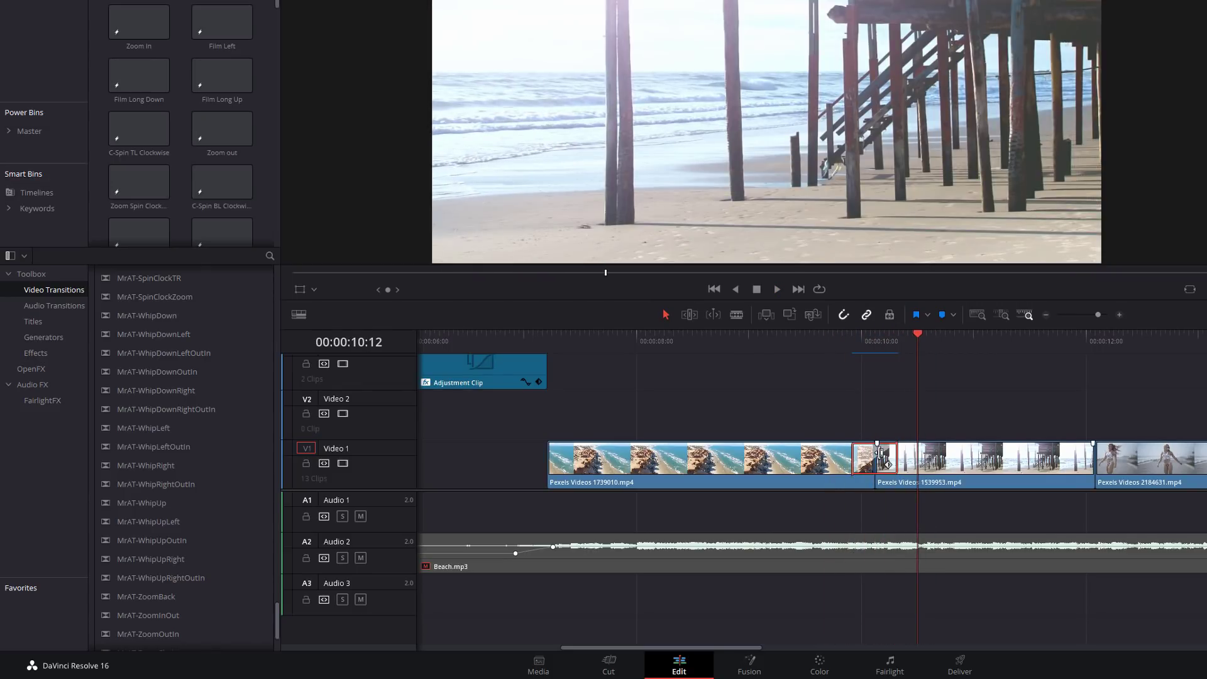
- Trim the pier clip shorter and place MrAT-WhipLeft on the cut between the first two clips
scroll(661, 467, left, 2)
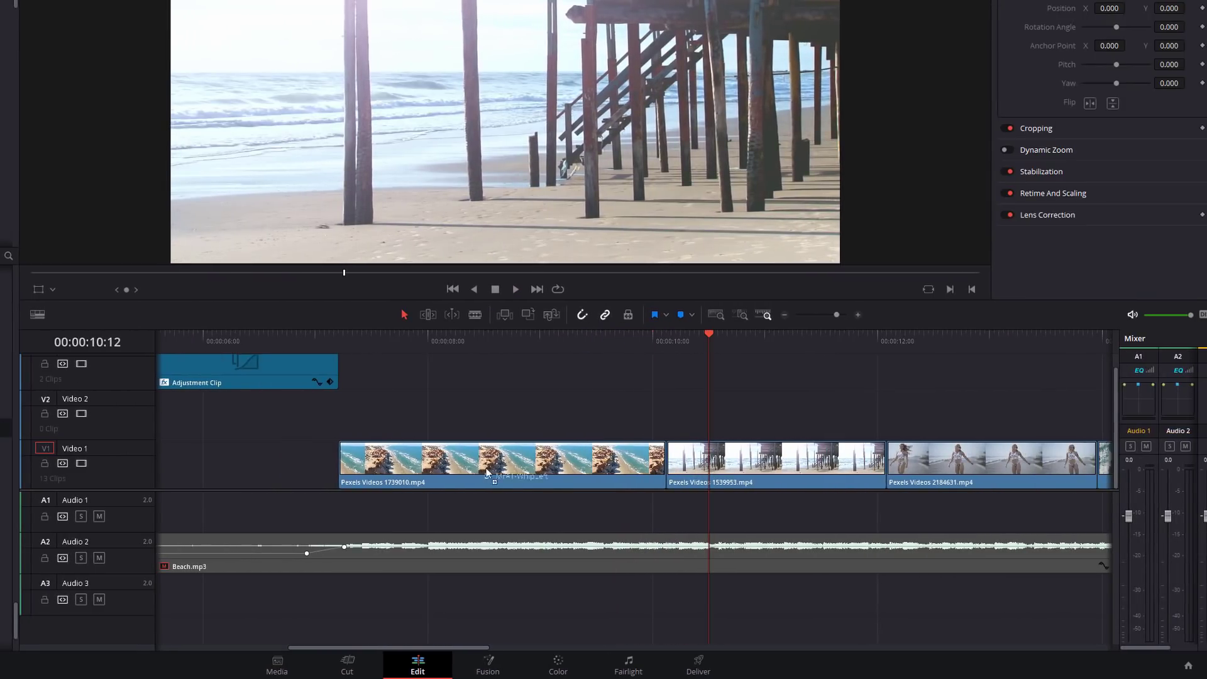
drag(661, 467, 709, 467)
click(709, 466)
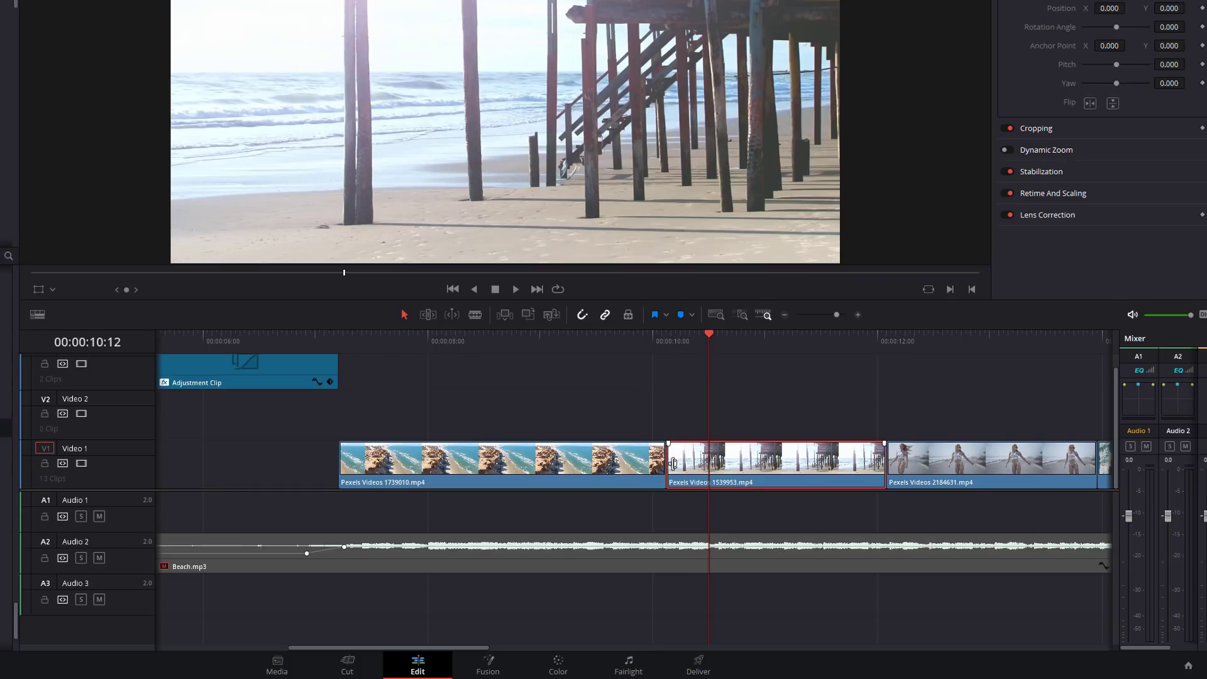
drag(672, 464, 709, 466)
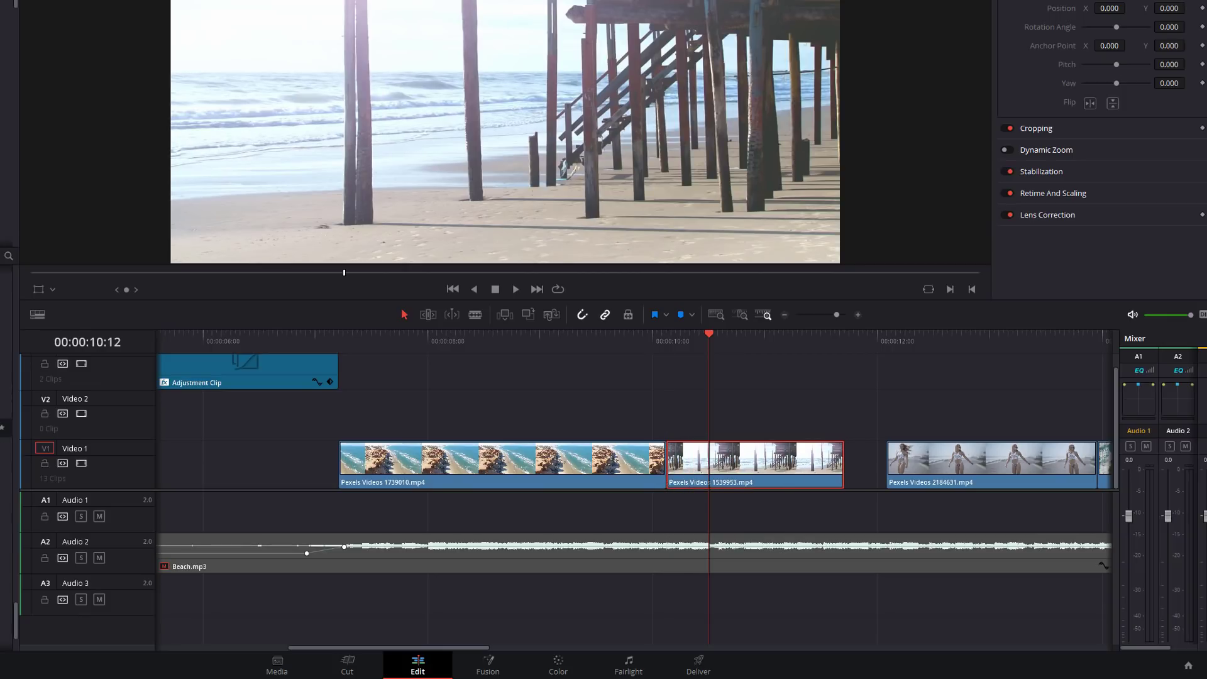
drag(69, 440, 719, 470)
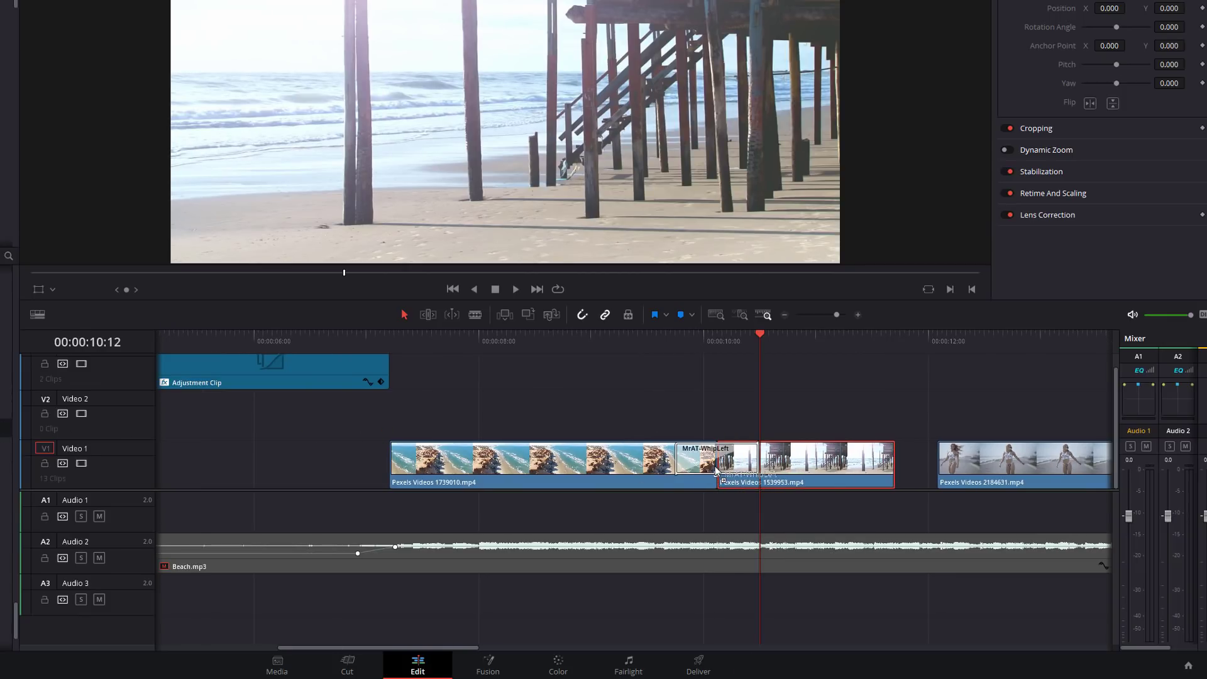